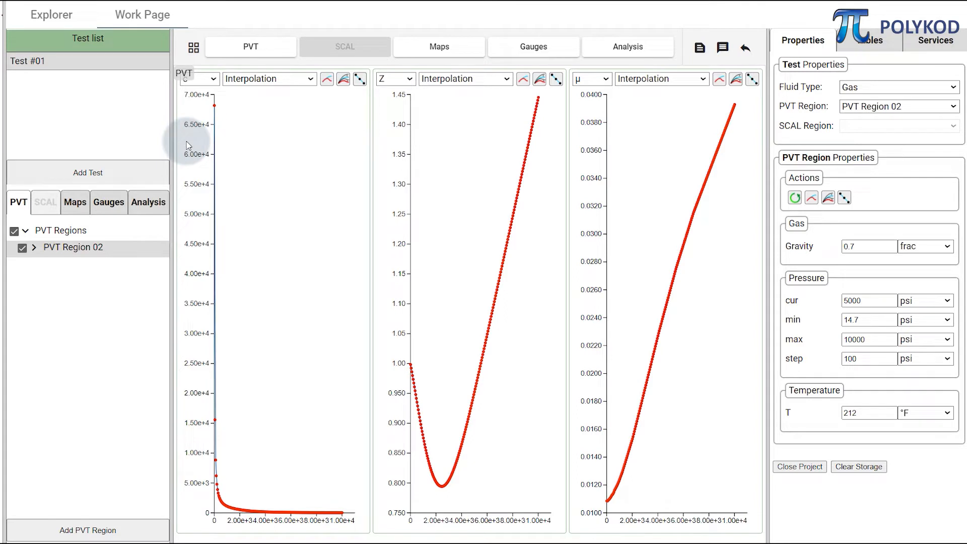
- Add PTA transients for the four shut-in periods on W-01's gauge plot and select the first one
click(111, 205)
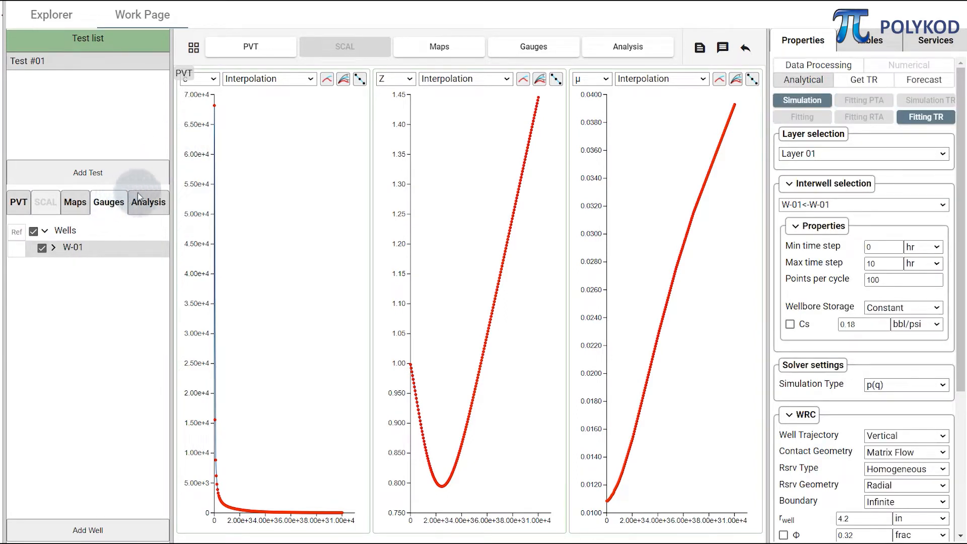
click(505, 54)
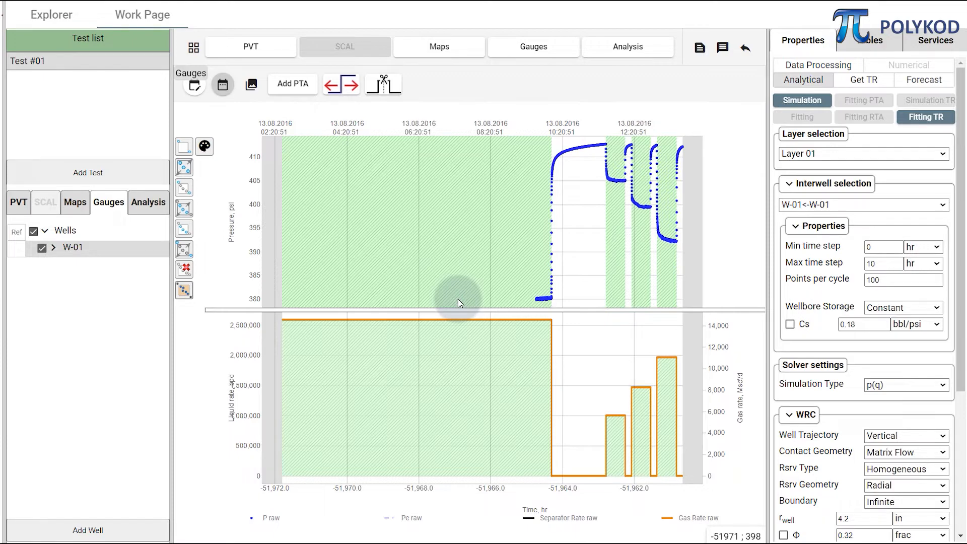
click(305, 86)
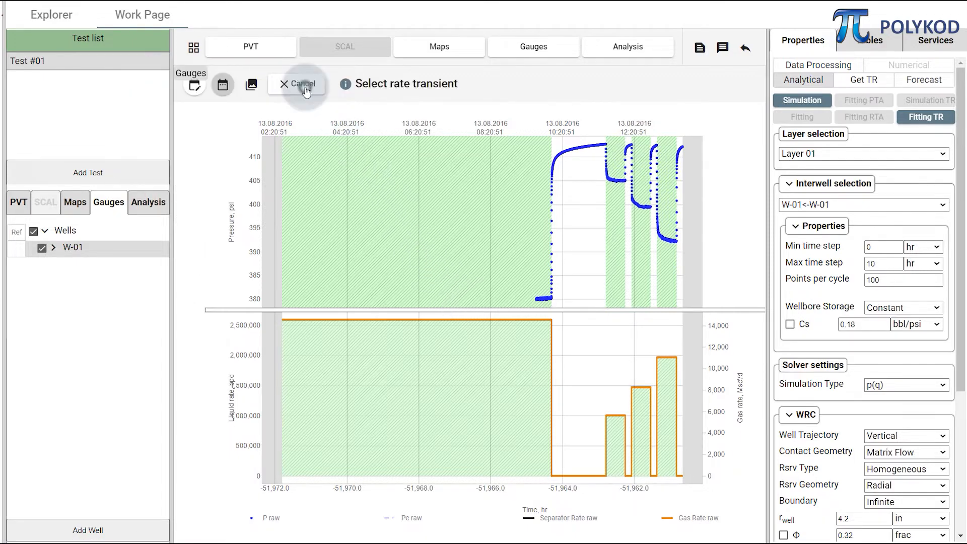
click(580, 179)
click(293, 89)
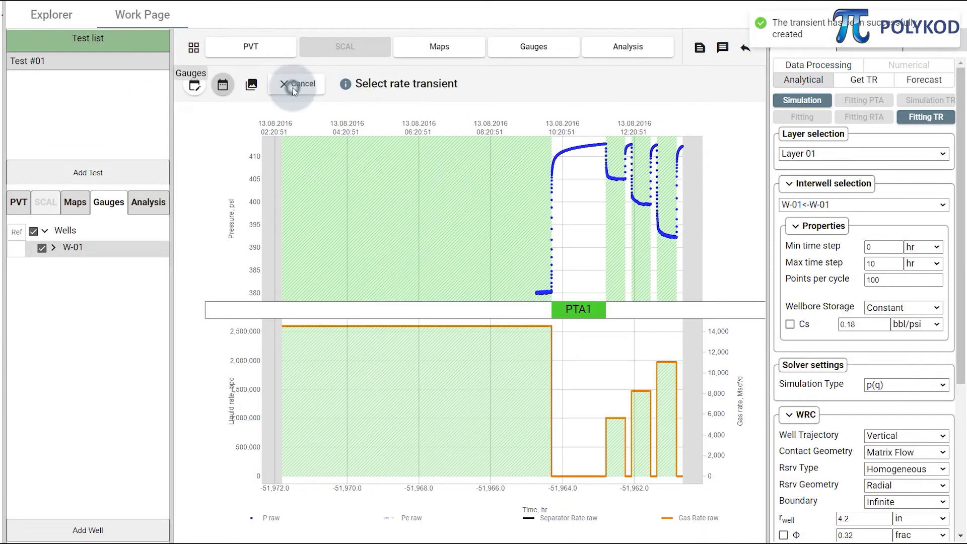
click(627, 209)
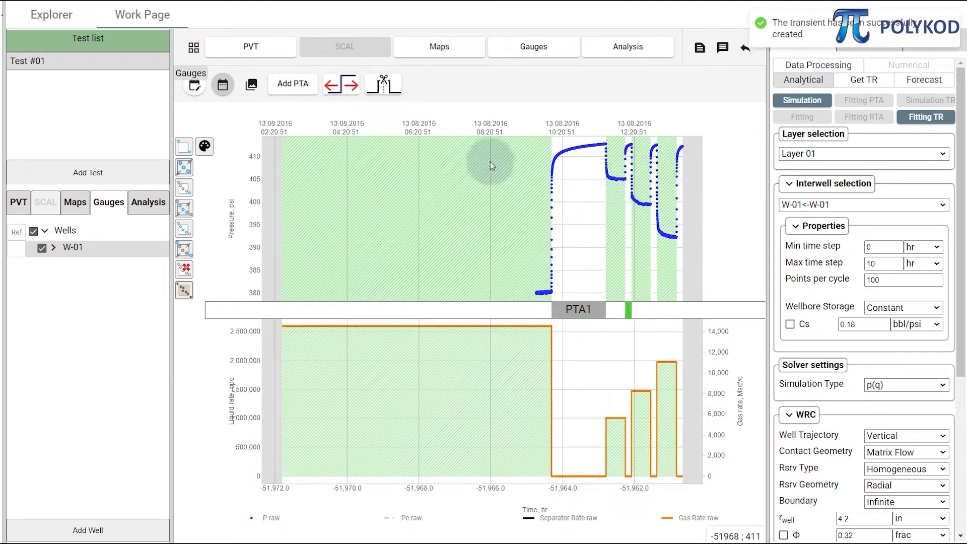
click(293, 86)
click(655, 245)
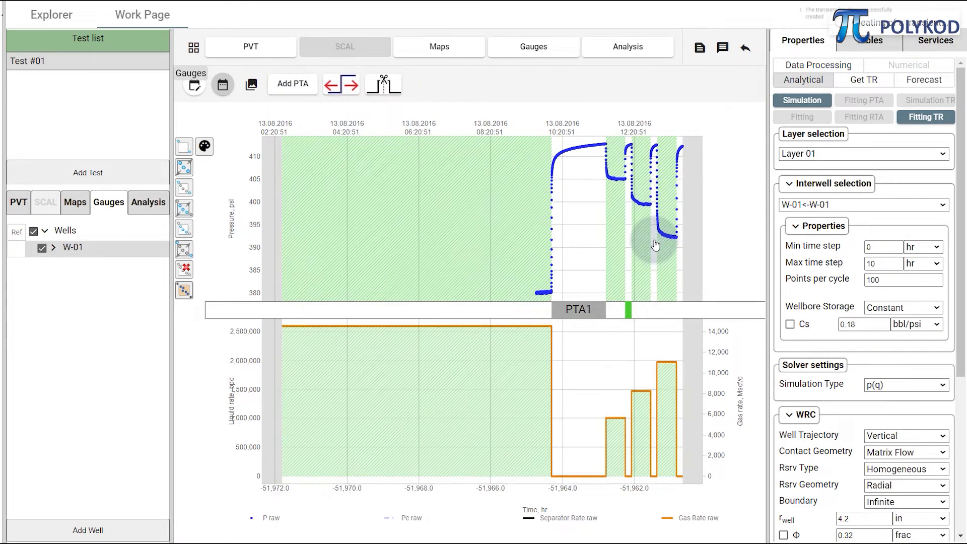
click(294, 85)
click(681, 220)
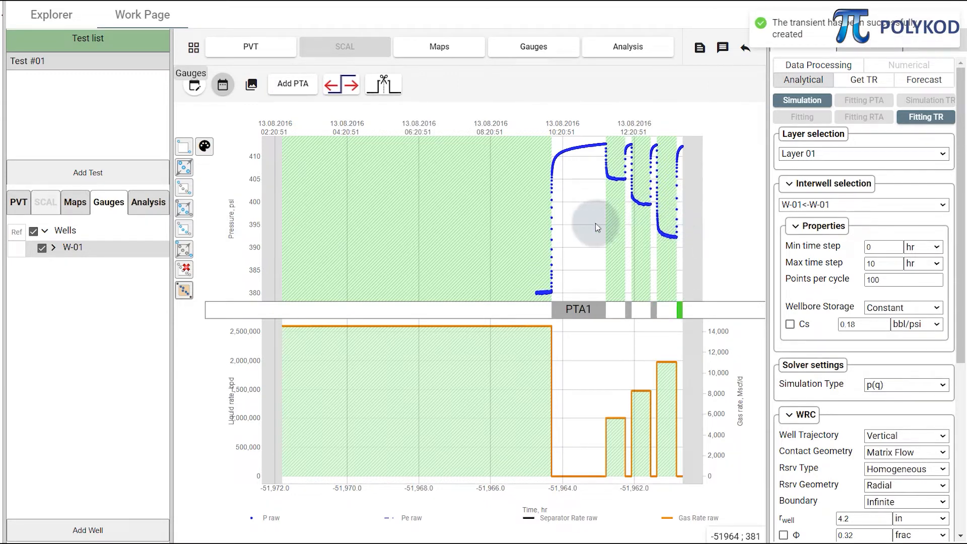
click(579, 310)
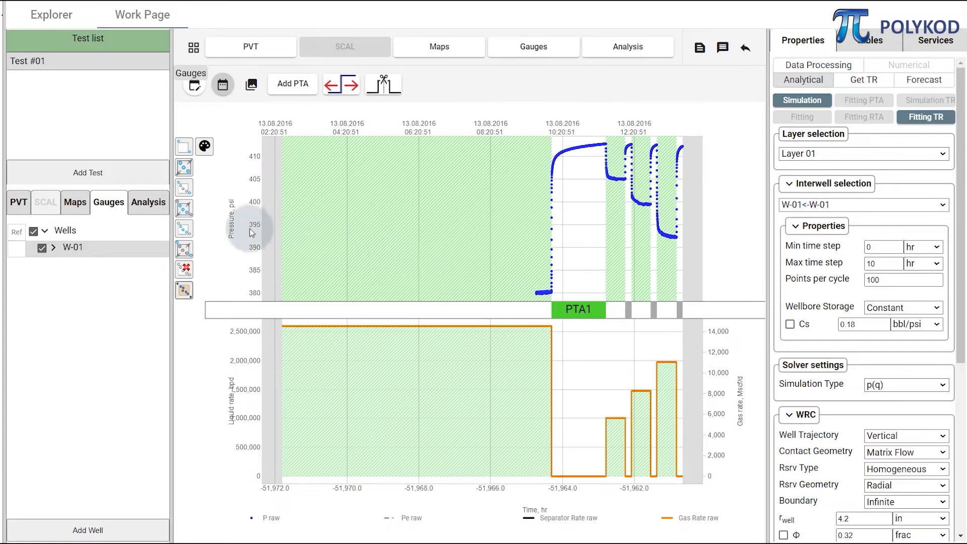
- Select W-01's PTA analysis and display its log-log pressure and derivative plot
click(151, 206)
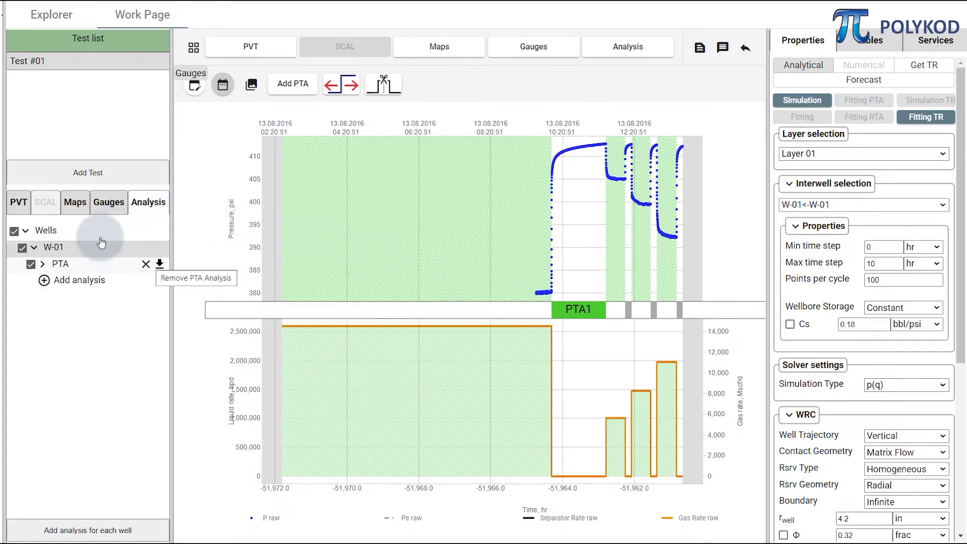
click(74, 264)
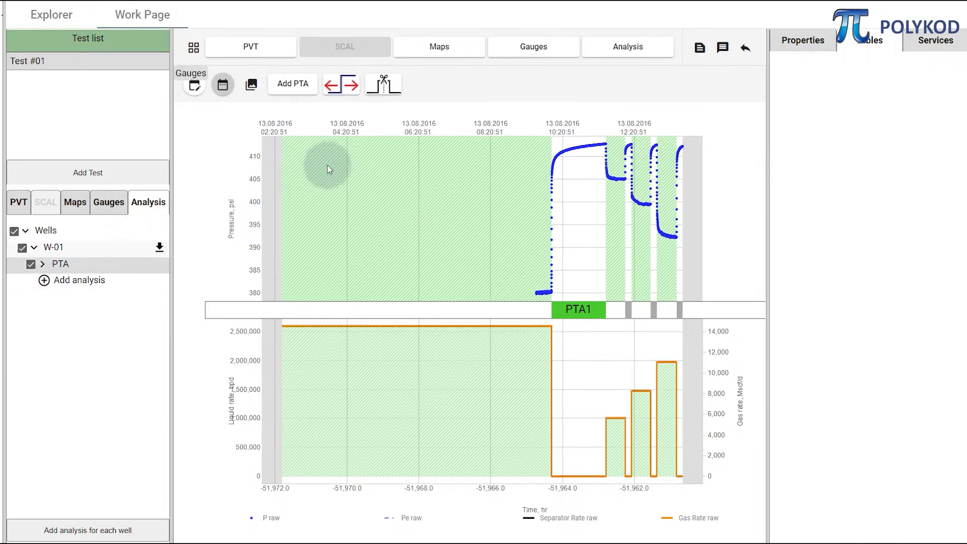
click(624, 52)
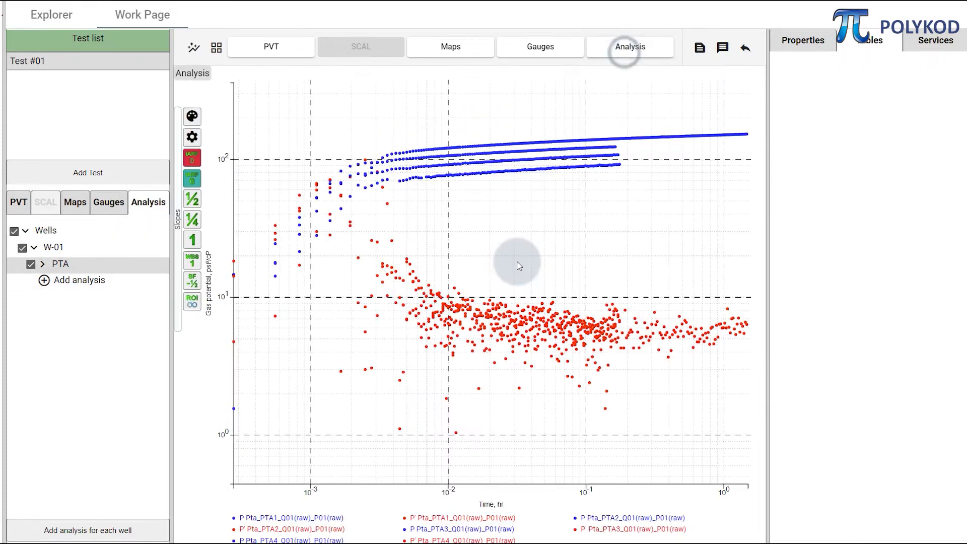
click(519, 266)
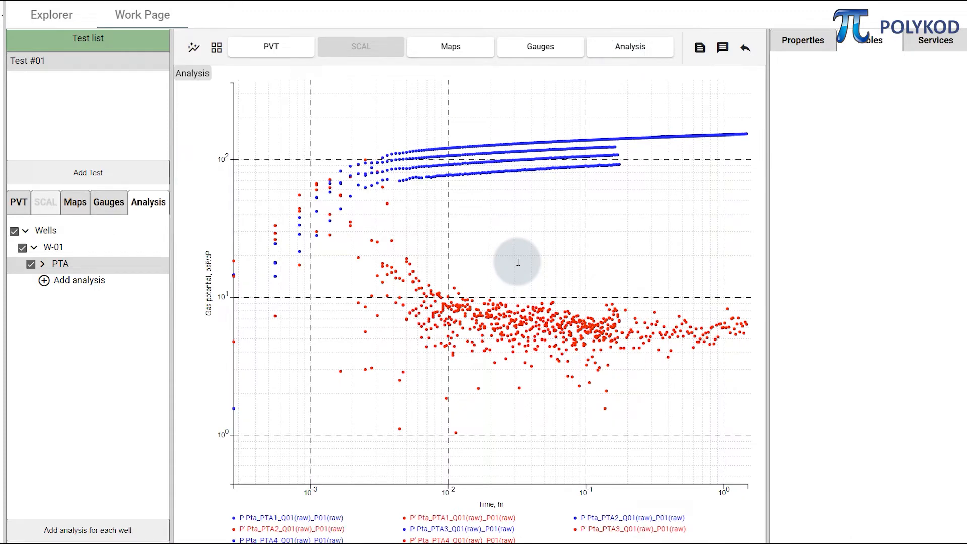
click(519, 264)
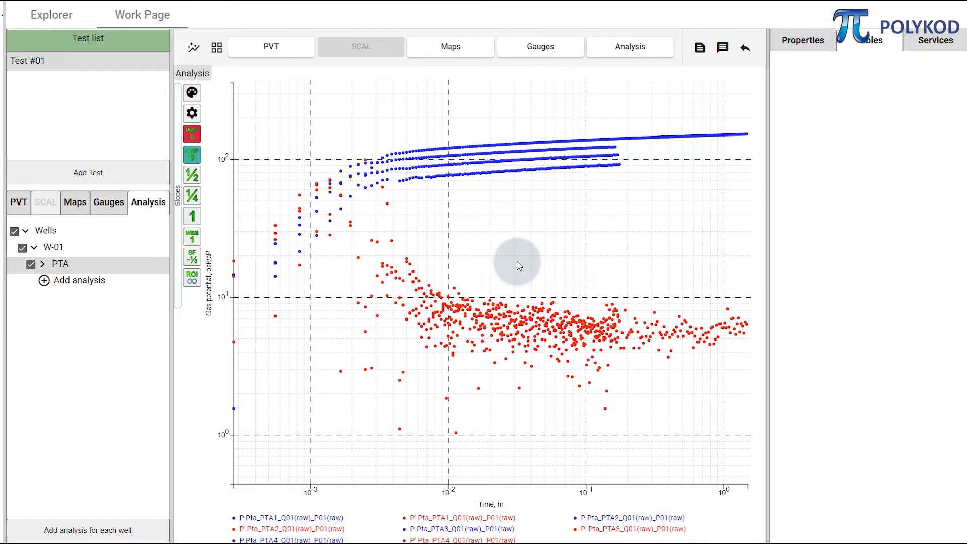
click(670, 145)
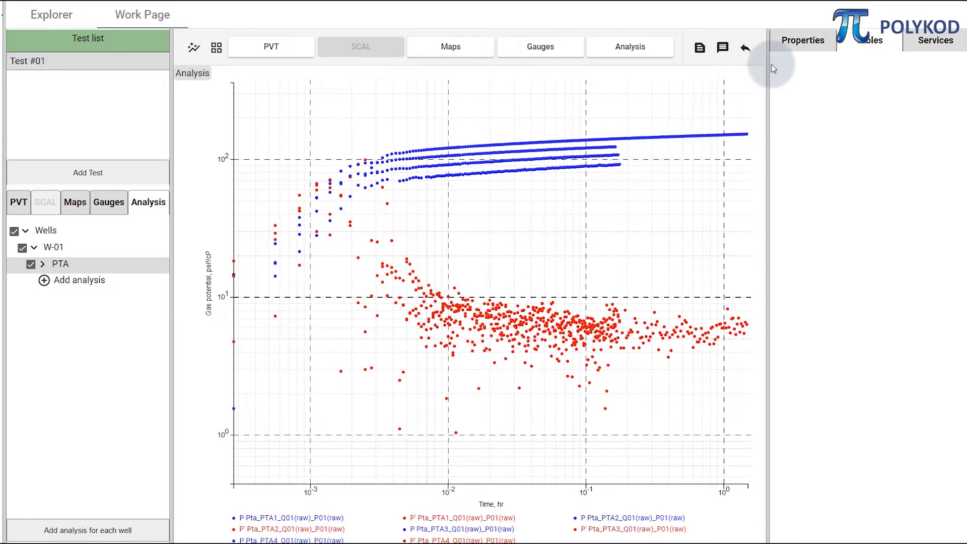
- With the analytical model properties shown, place the zero-slope radial-flow line on the derivative stabilization at about 6 psi²/cP
click(803, 45)
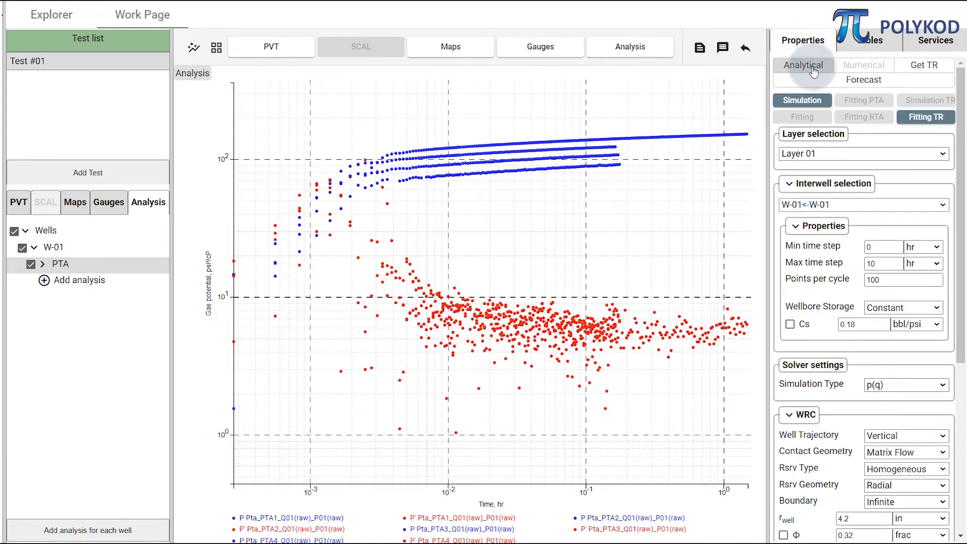
click(813, 69)
scroll(813, 70, down, 5)
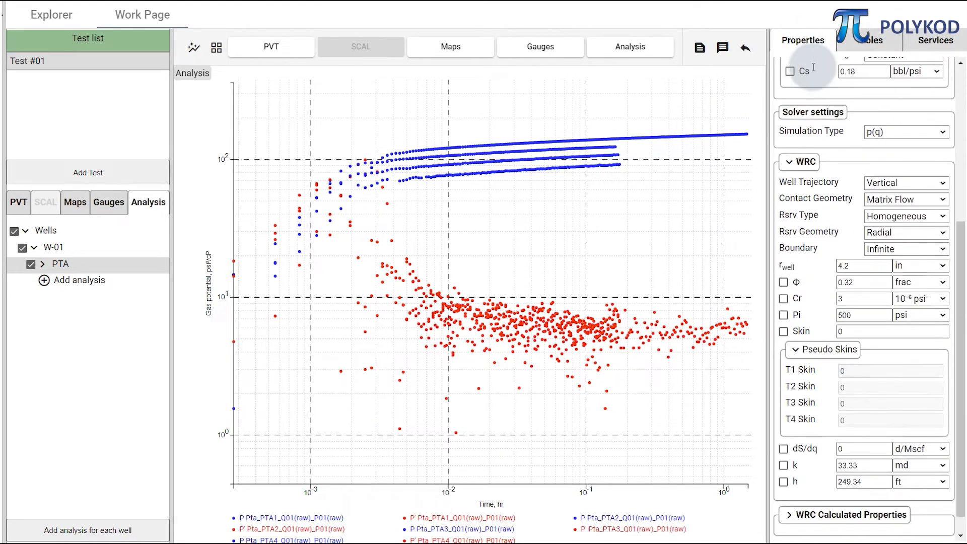
scroll(814, 70, down, 1)
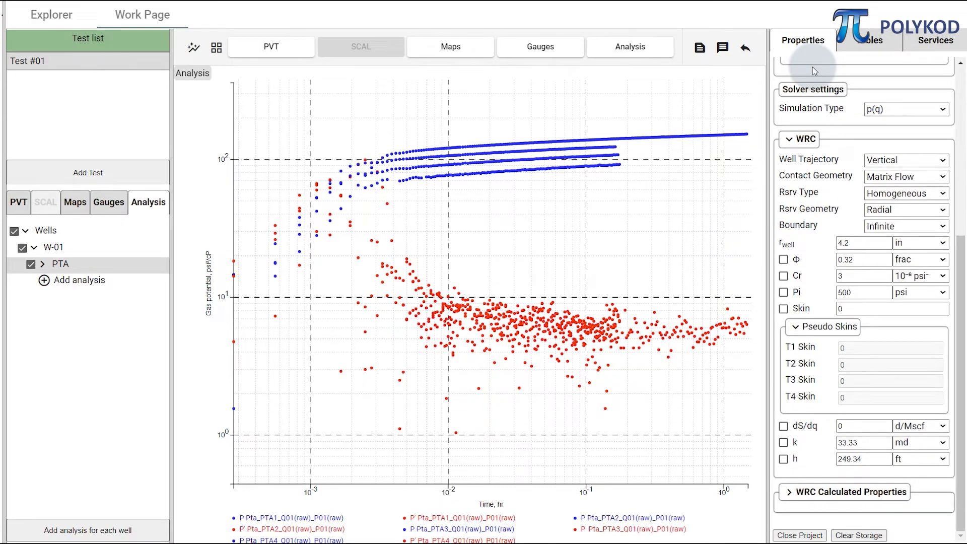
scroll(813, 70, up, 1)
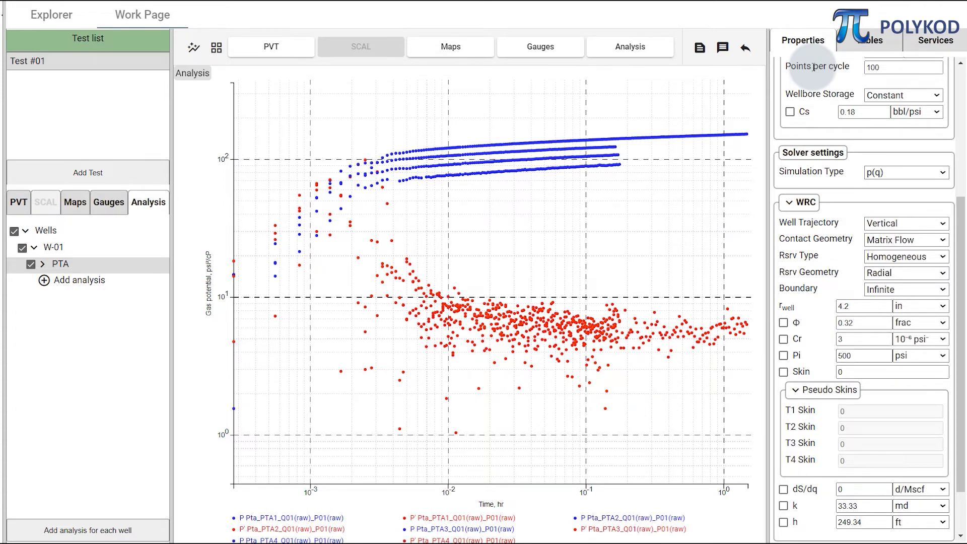
mouse_move(447, 285)
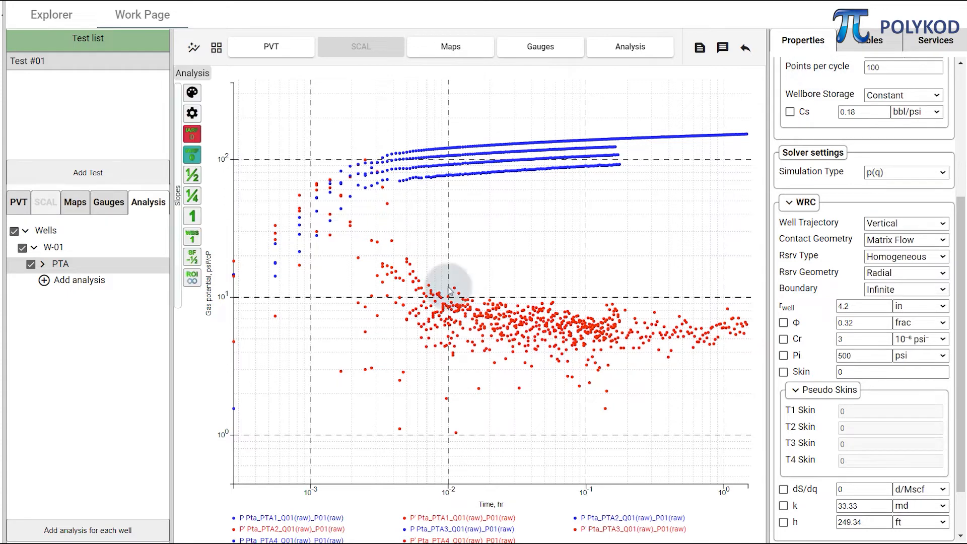
click(192, 135)
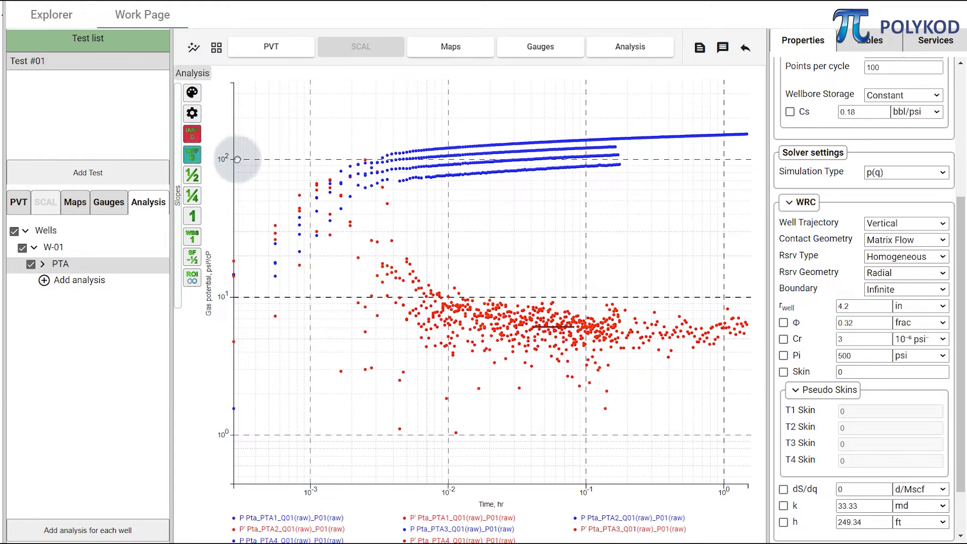
click(554, 328)
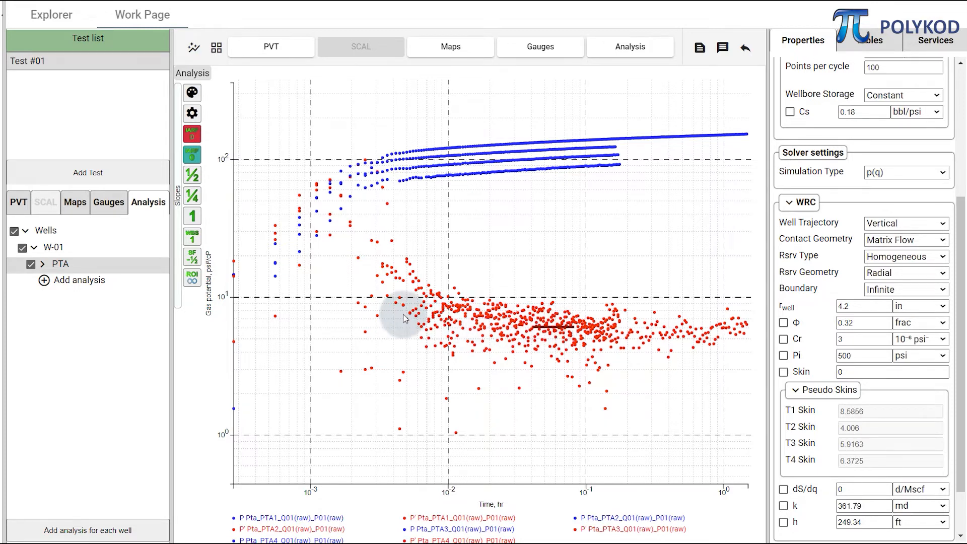
- Add a d-Factor analysis to well W-01 and display its normalized skin versus rate plot
click(56, 284)
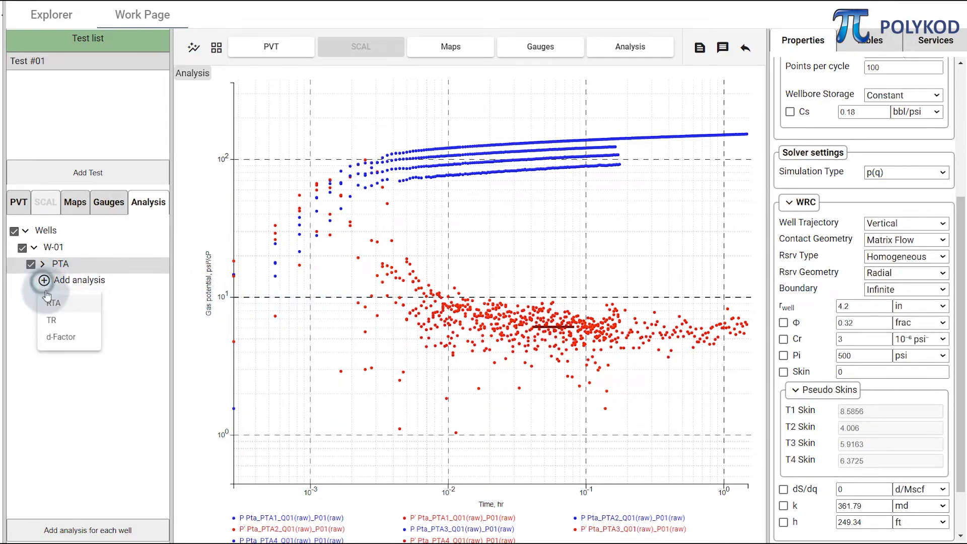
click(62, 338)
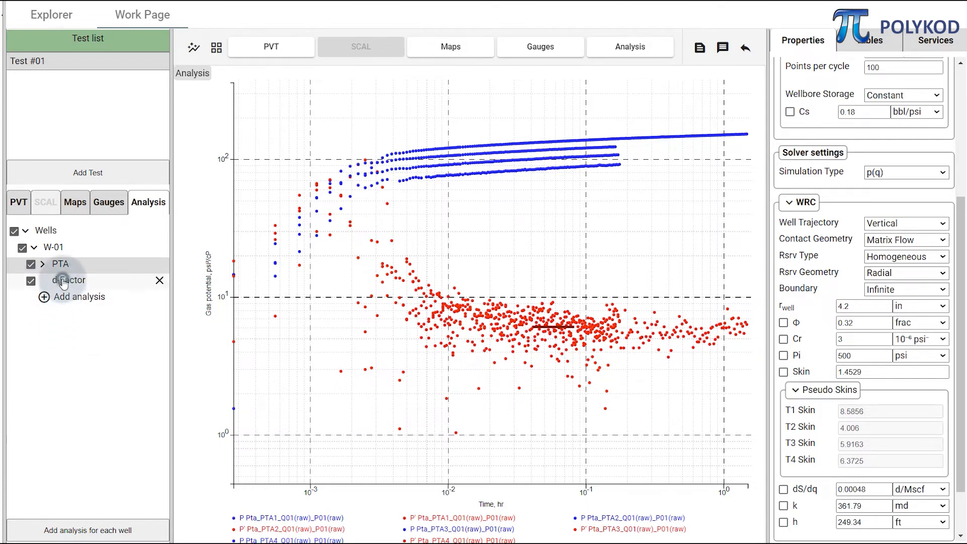
click(64, 283)
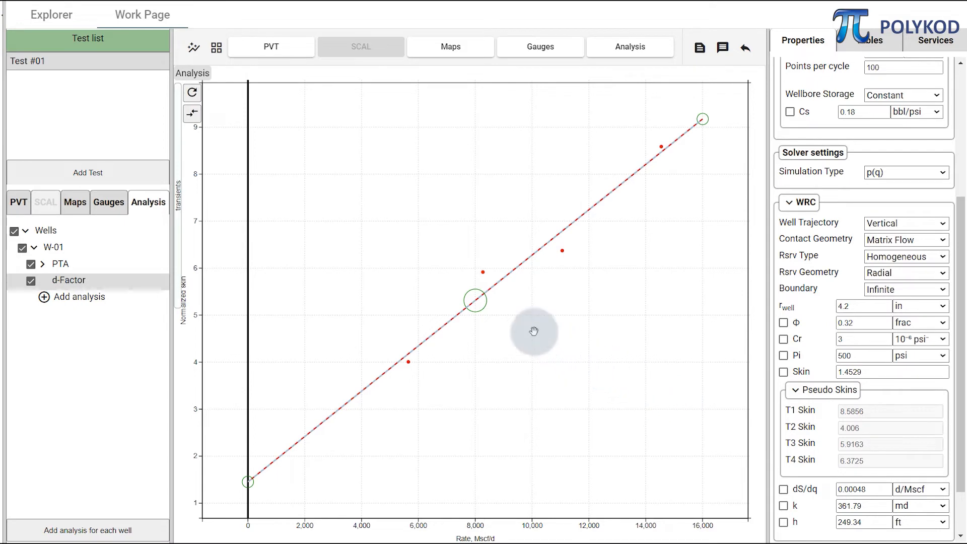
- Try shifting the d-Factor line down and moving both its ends, to a skin of about 2.45 and dS/dq of about 0.00028 d/Mscf
drag(475, 301, 486, 371)
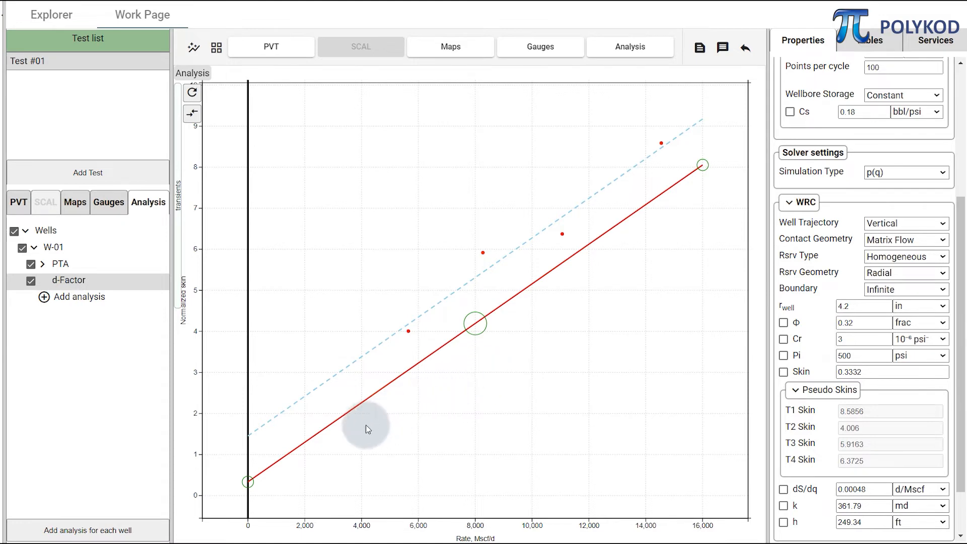
drag(248, 482, 245, 391)
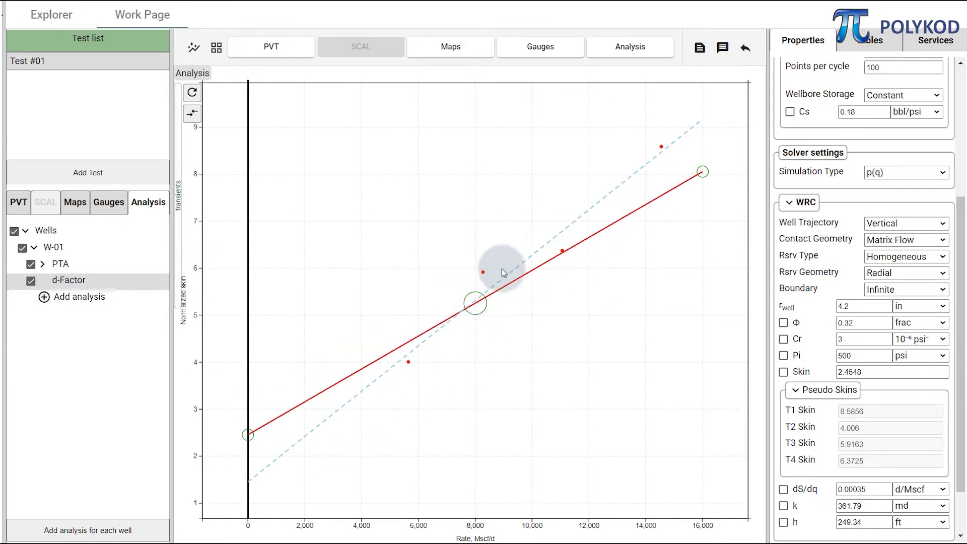
drag(703, 172, 704, 228)
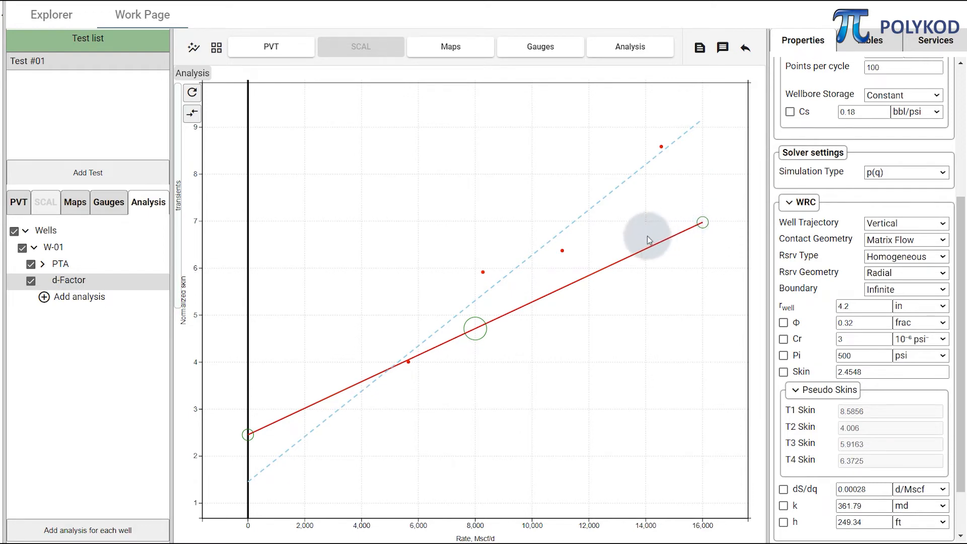
- Try excluding and restoring the two middle skin points in the d-Factor line fit
click(483, 272)
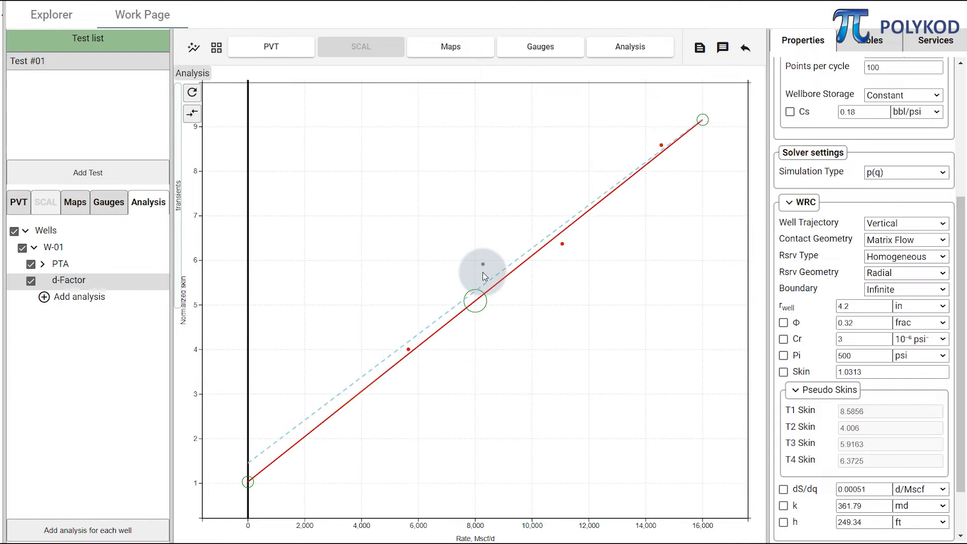
click(563, 250)
click(563, 257)
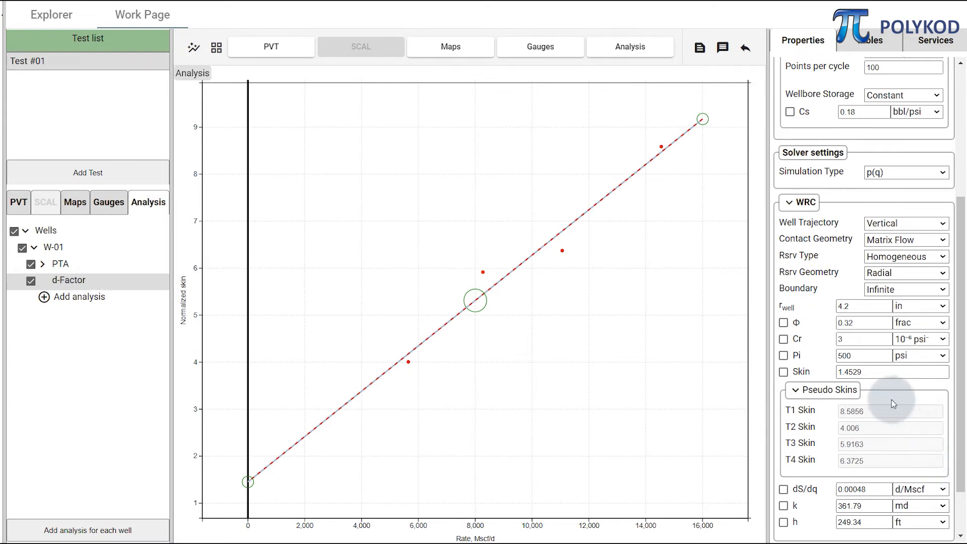
- Try a d-Factor line with Skin 2 and dS/dq 0.0007 d/Mscf, and reset it to the best fit of the points
click(867, 372)
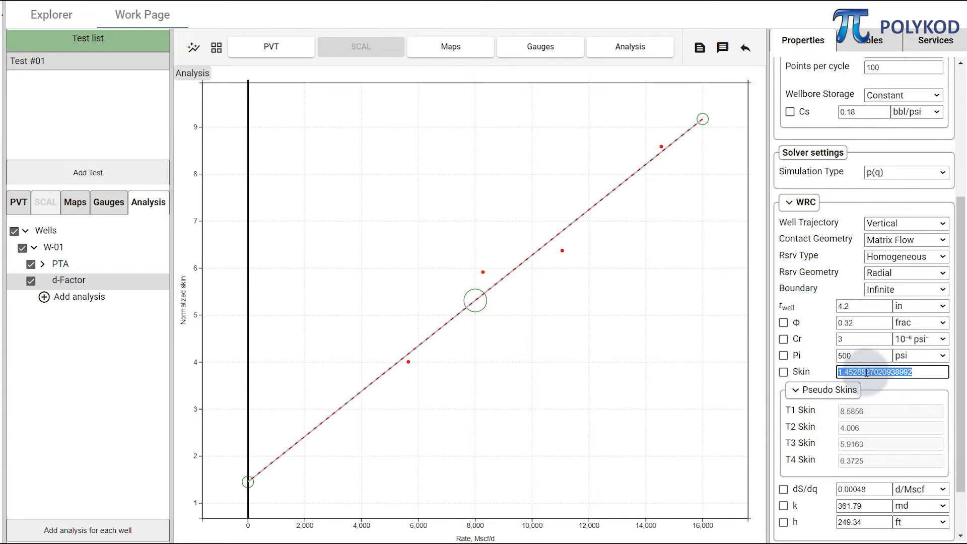
text(2)
key(Return)
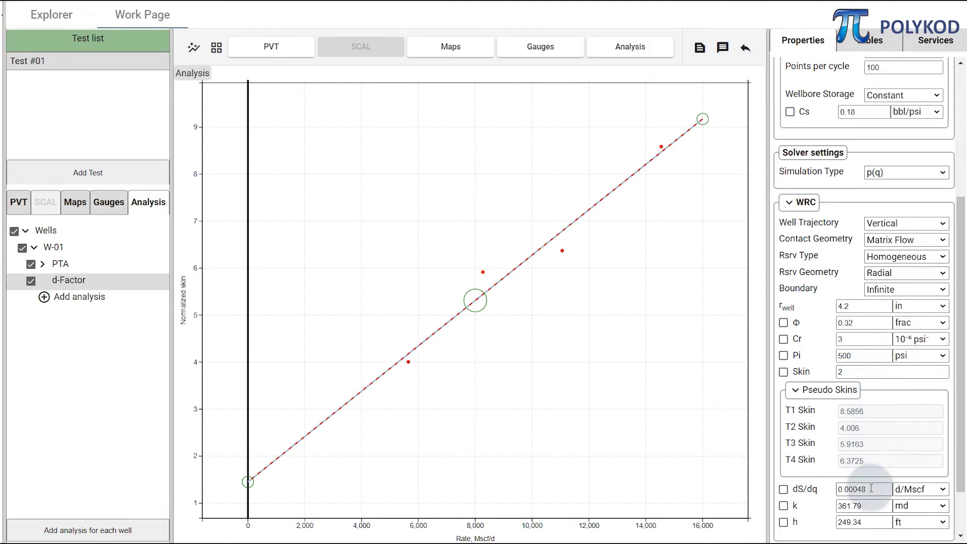
click(871, 488)
text(0.0005)
key(BackSpace)
text(7)
click(787, 441)
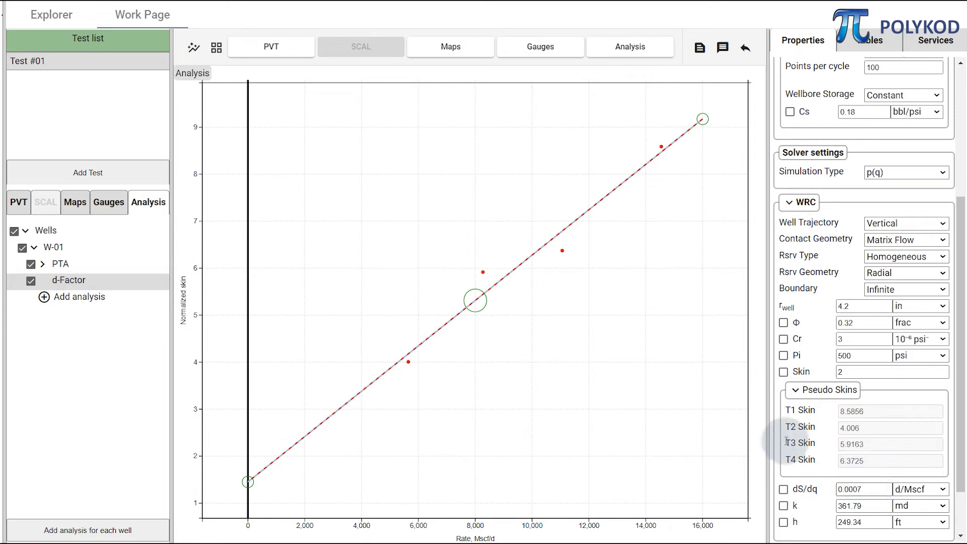
click(193, 115)
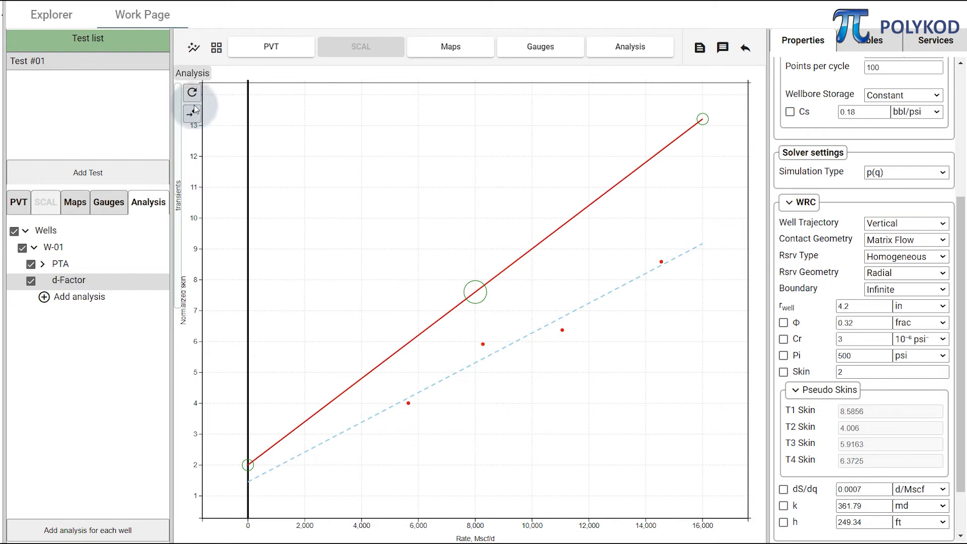
click(195, 98)
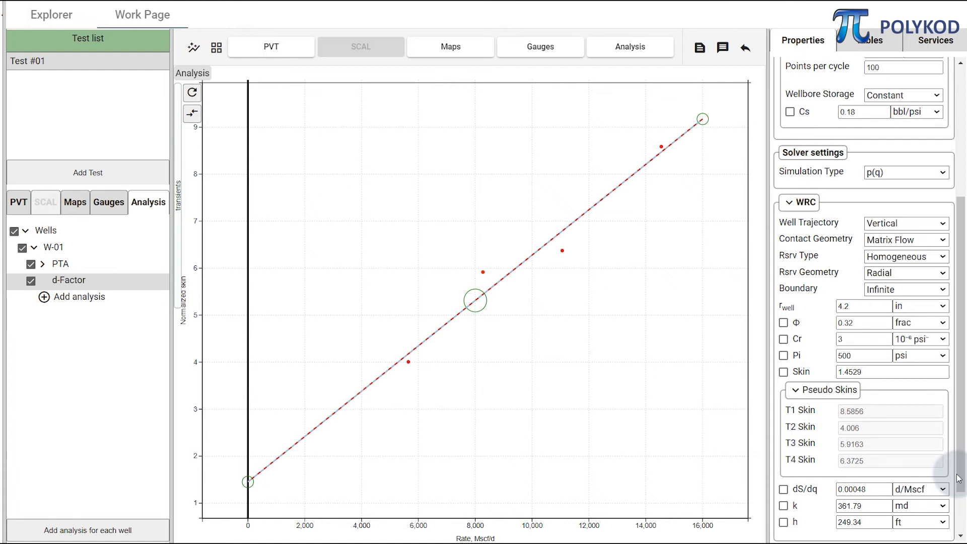
- Run the analytical simulation for W-01's PTA analysis
click(69, 267)
click(790, 45)
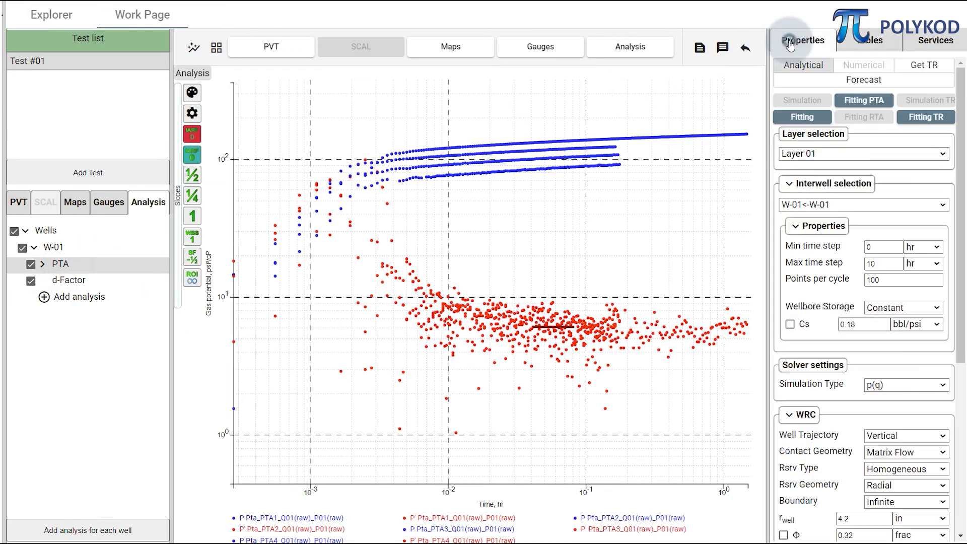
click(799, 101)
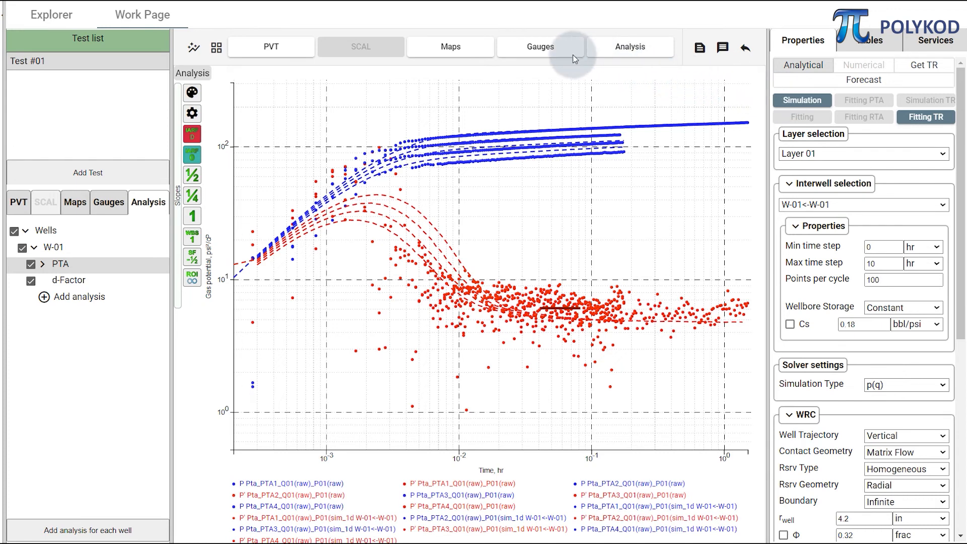
- Show the simulated pressure on the gauge plot and run the fitting with initial pressure Pi as the fitting parameter
click(535, 47)
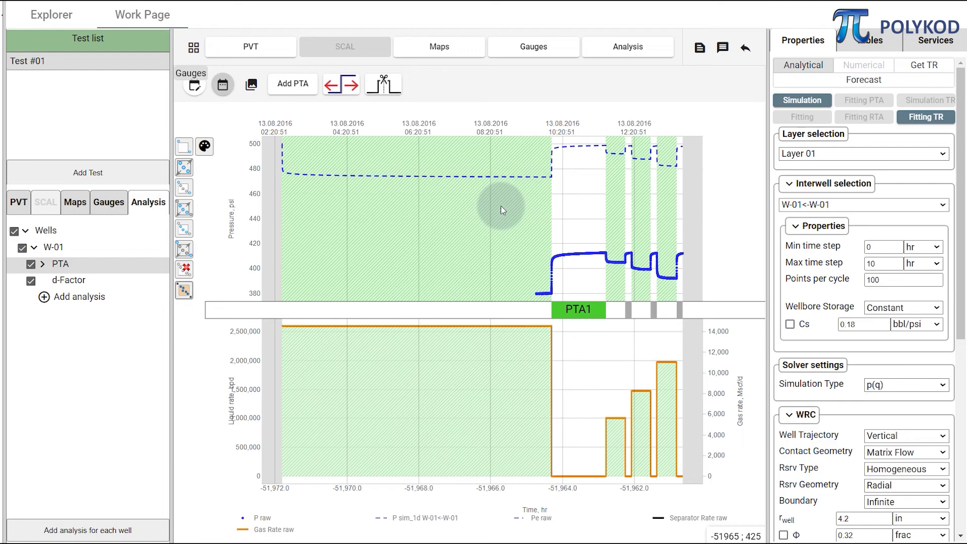
scroll(807, 403, down, 3)
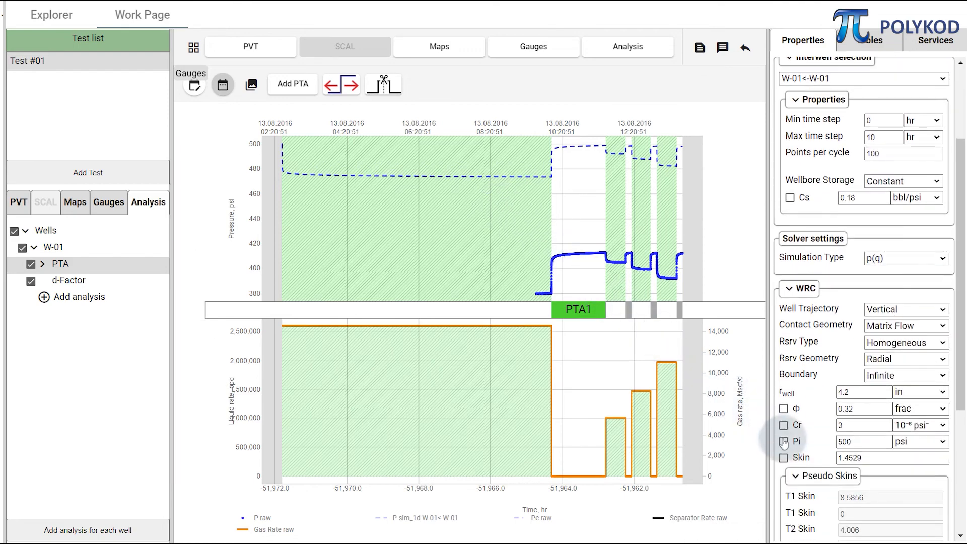
scroll(786, 403, up, 3)
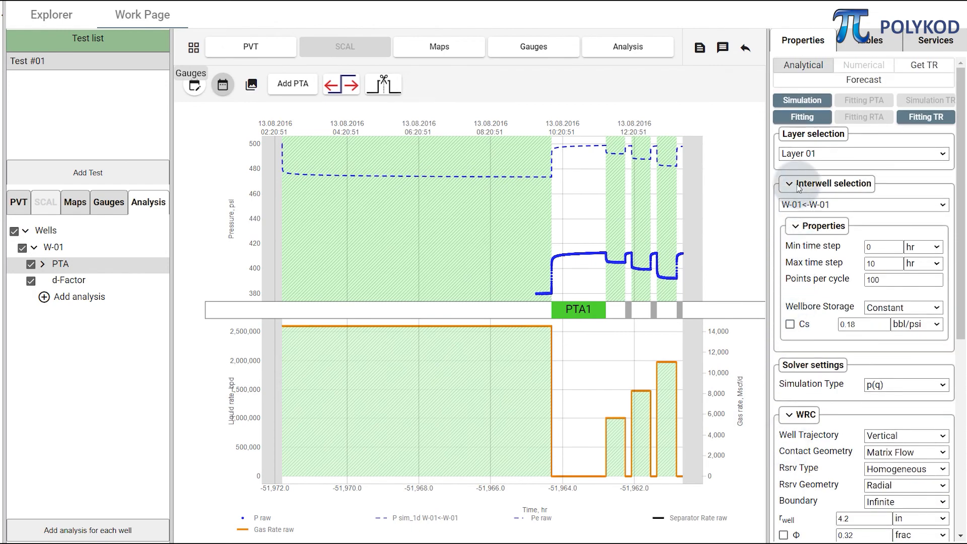
click(802, 118)
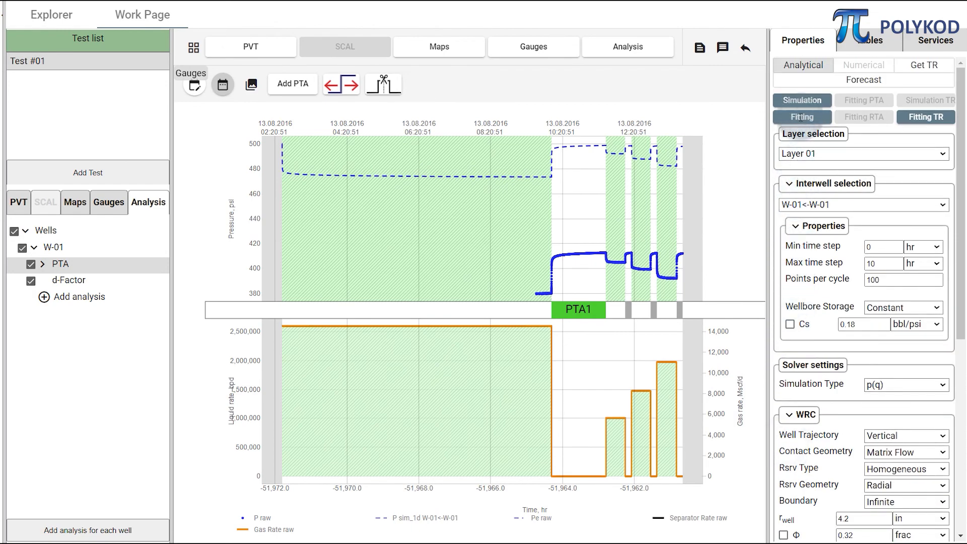